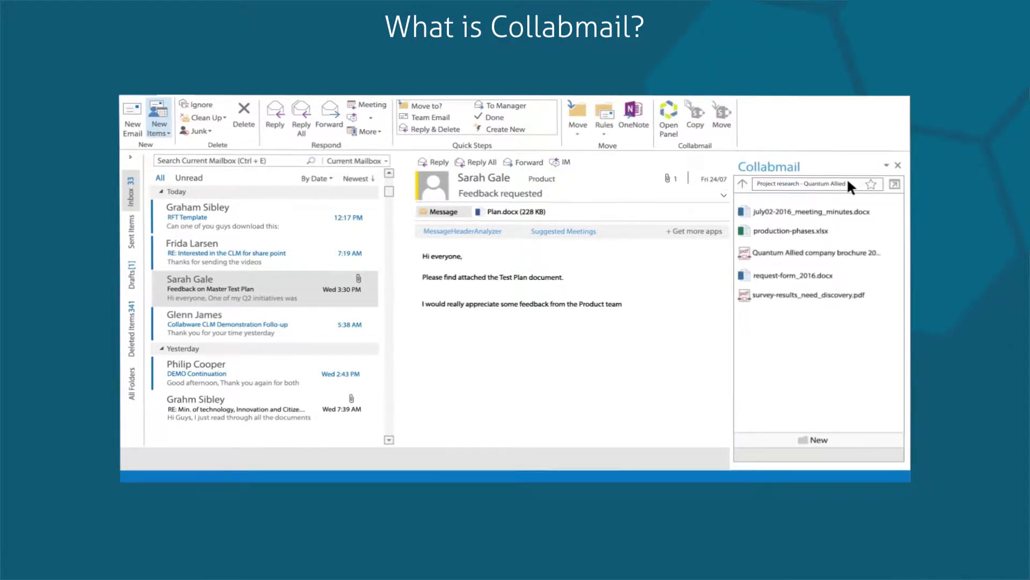
Step: Pop out the Project research library in Collabmail and star the Project research - Quantum Allied site as a favourite
left_click(893, 184)
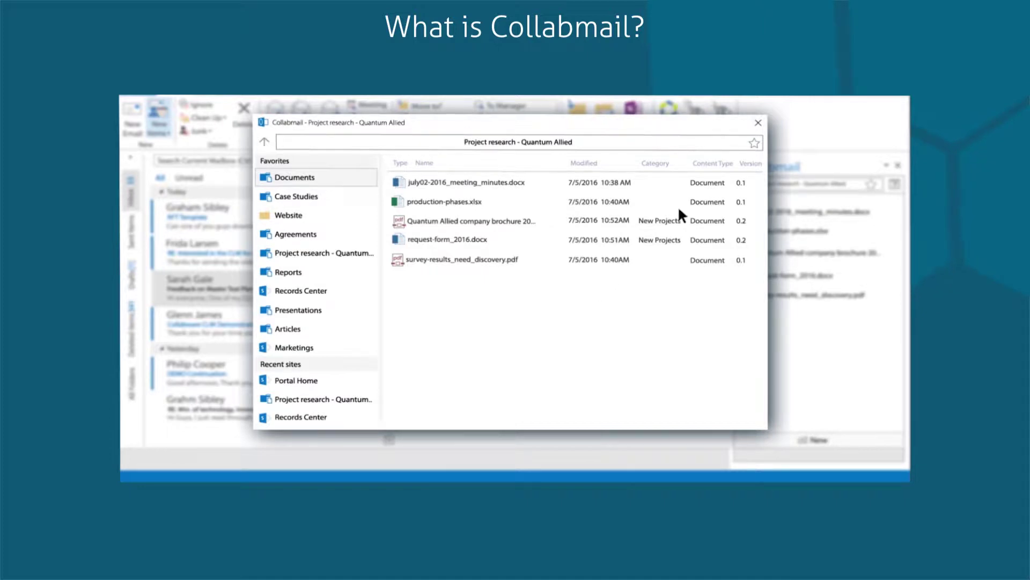
left_click(754, 143)
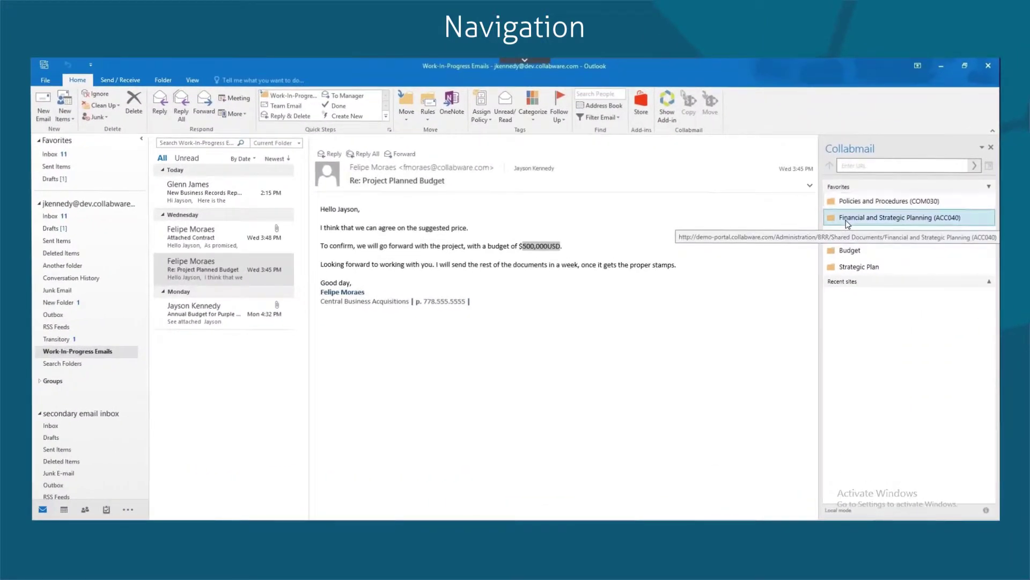
Step: Go to the Financial and Strategic Planning (ACC040) favourite and open its Business Plan folder
left_click(846, 220)
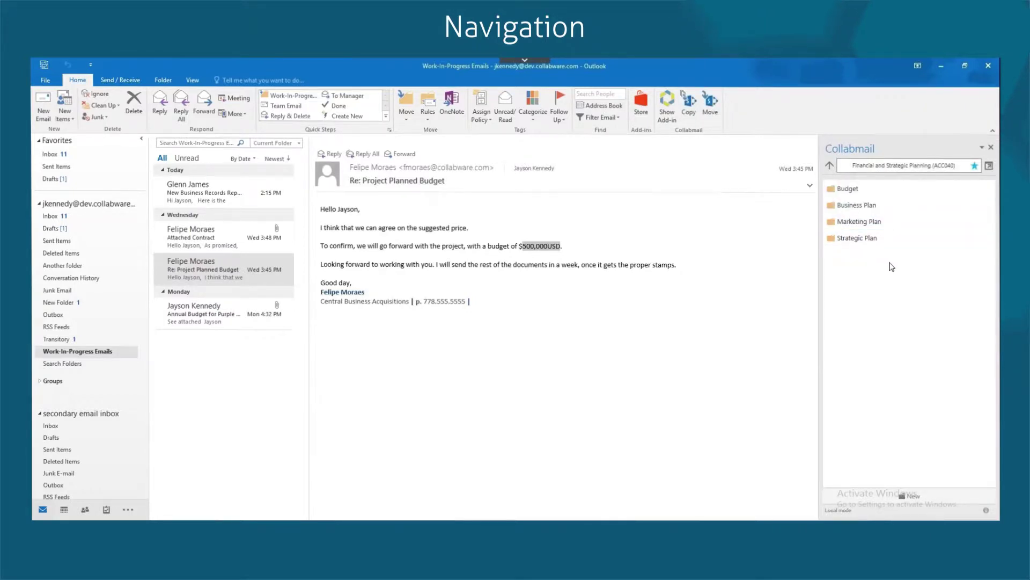
left_click(869, 206)
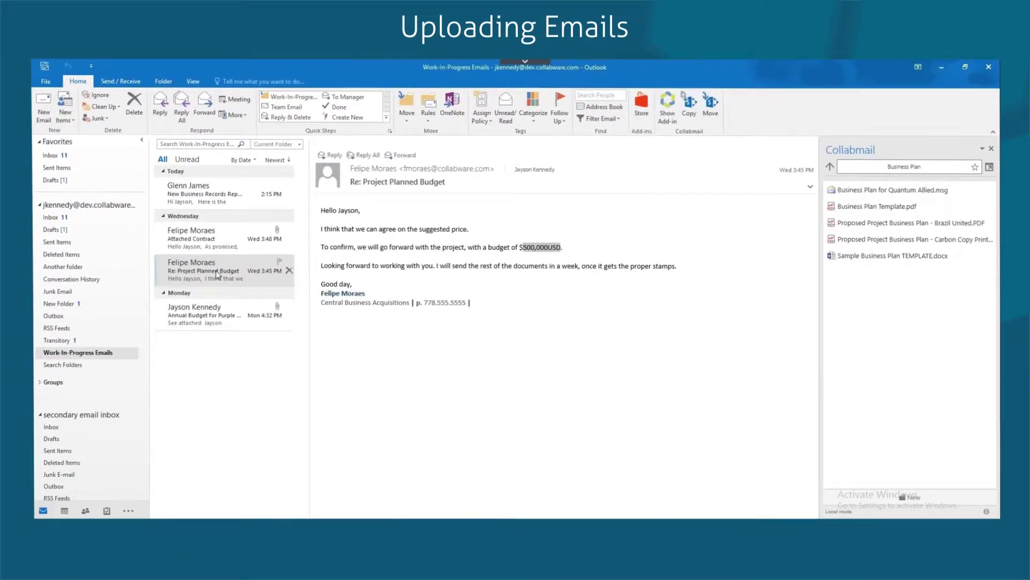
Step: Drag the Re: Project Planned Budget email onto the Collabmail Business Plan folder
left_click_drag(217, 275, 331, 220)
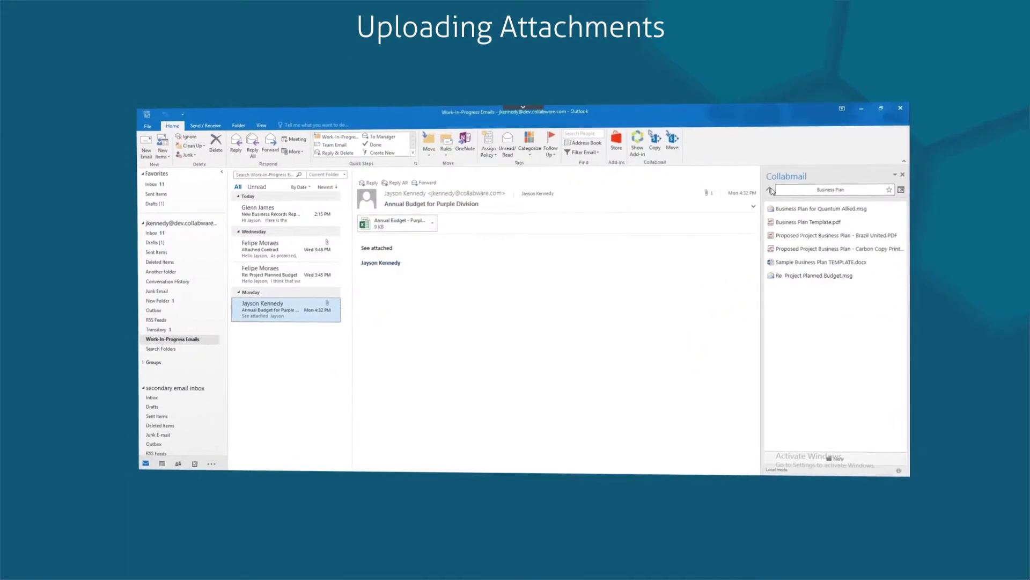
Step: Drop the Annual Budget - Purple Division.xlsx attachment into the site's Budget folder and close the metadata dialog
left_click(771, 189)
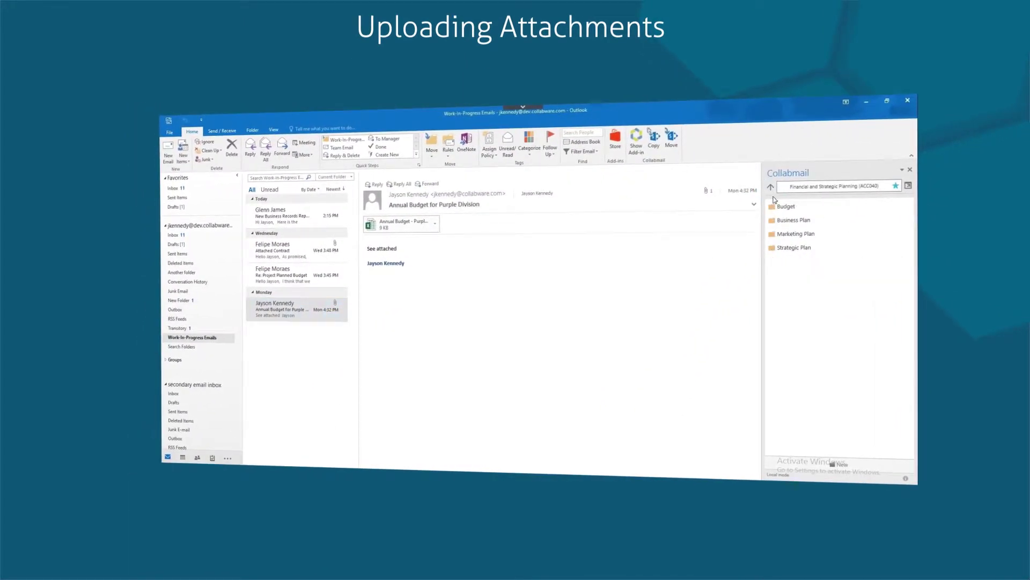
left_click(775, 208)
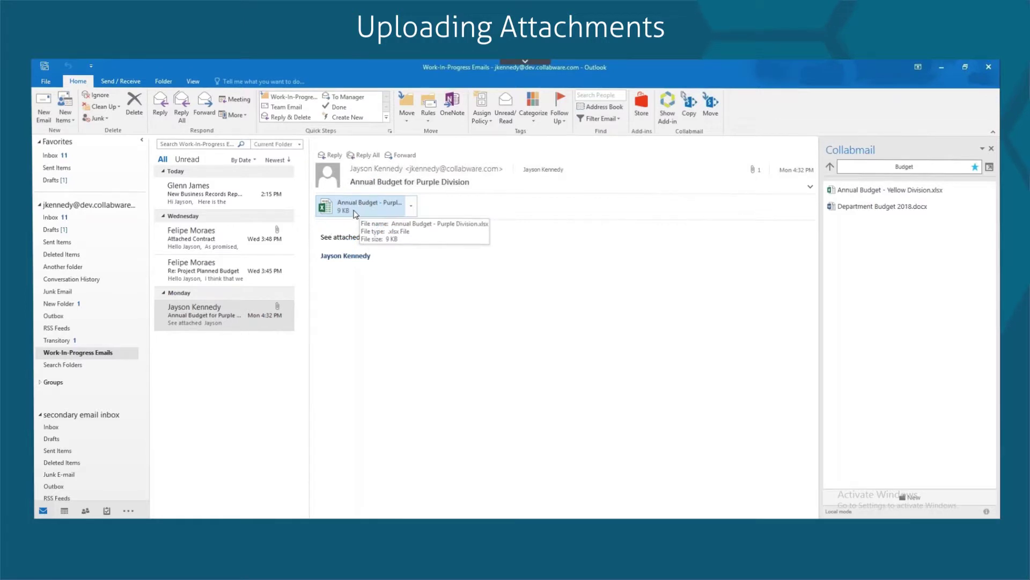
left_click_drag(354, 213, 610, 223)
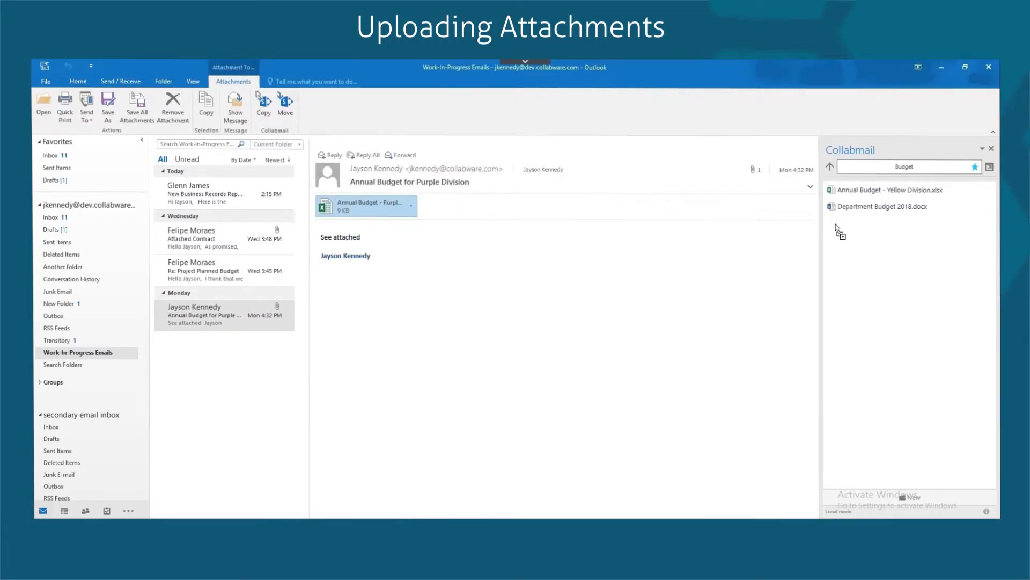
left_click_drag(842, 234, 841, 233)
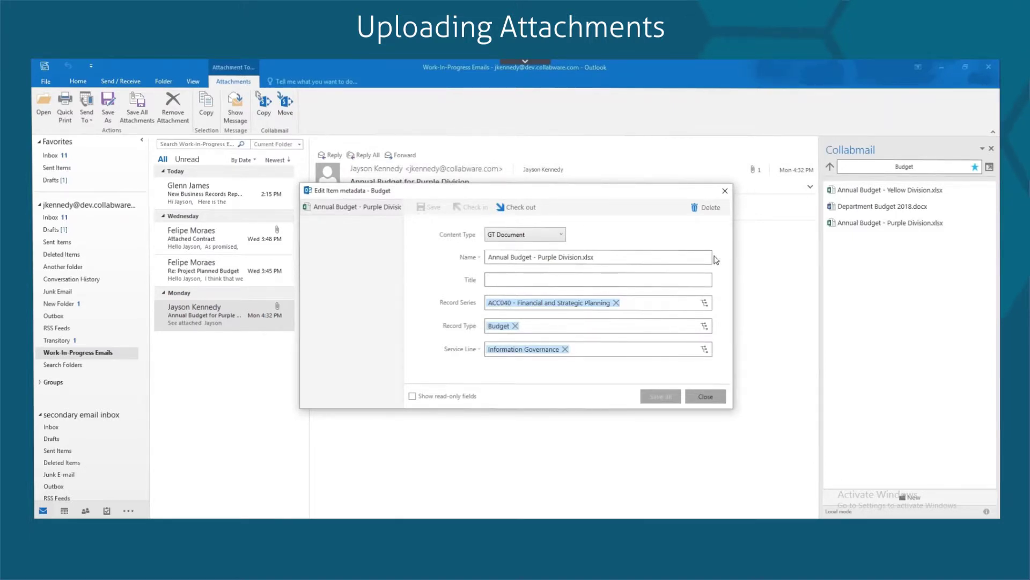
left_click(698, 398)
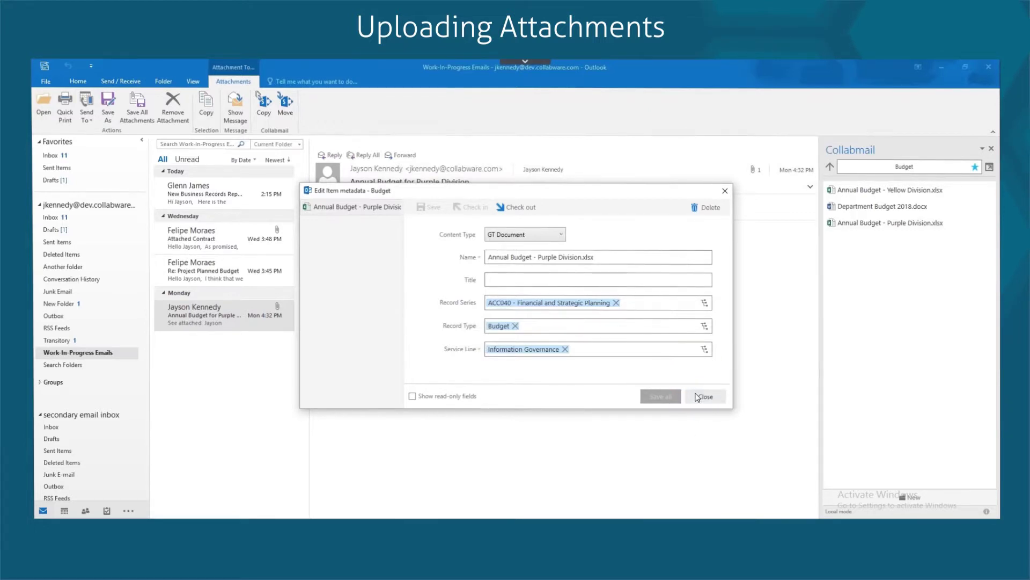
left_click(697, 397)
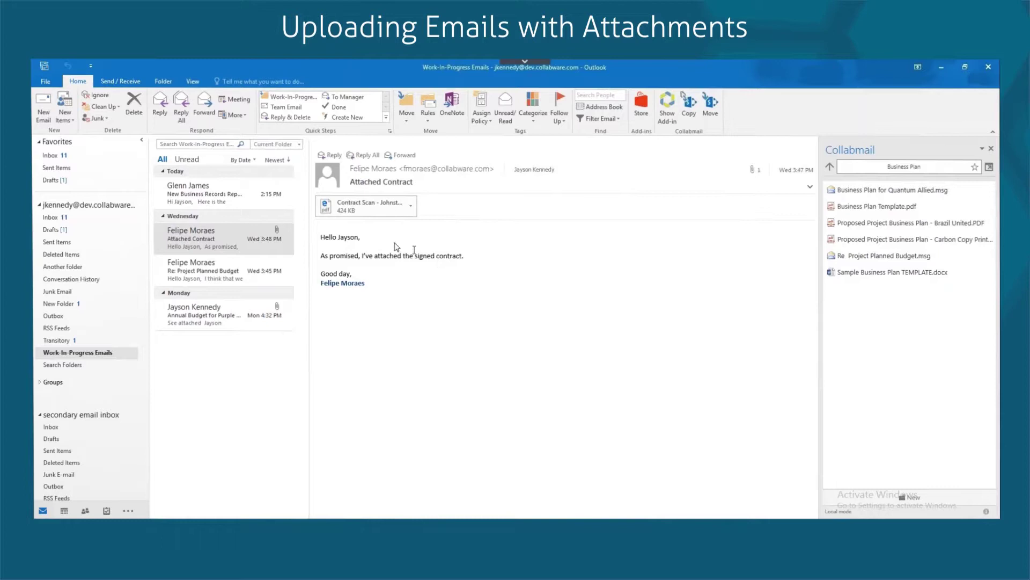
Step: File the Attached Contract email into Business Plan, close the metadata dialog, and open the stored Attached Contract.msg
left_click(219, 239)
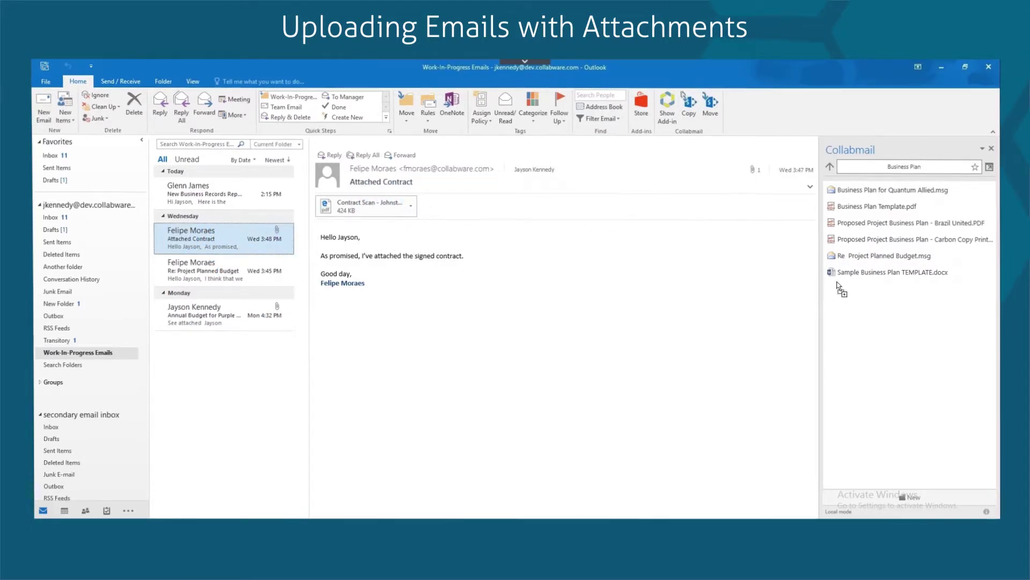
left_click_drag(839, 289, 840, 291)
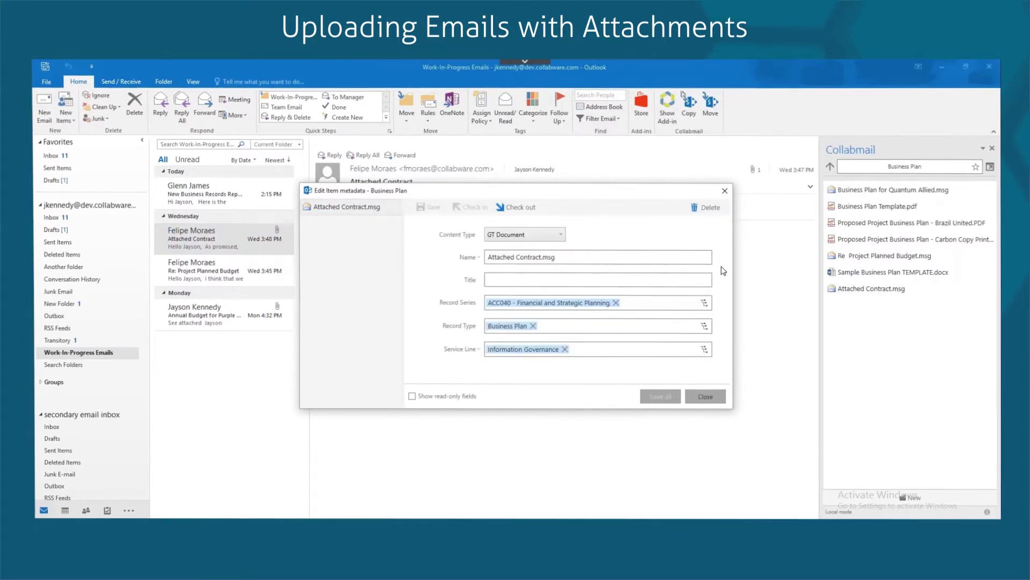
left_click(700, 398)
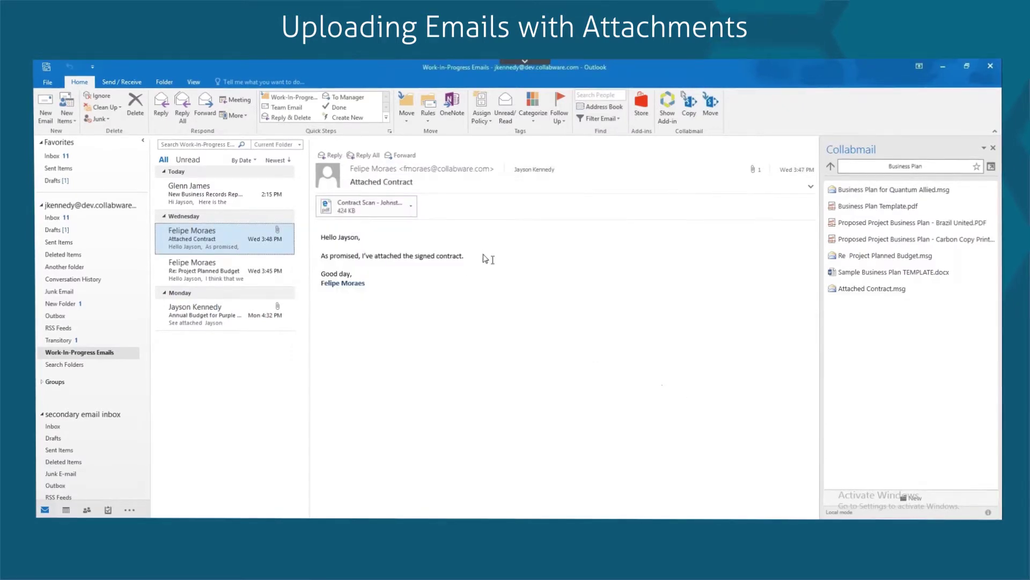
left_click(846, 291)
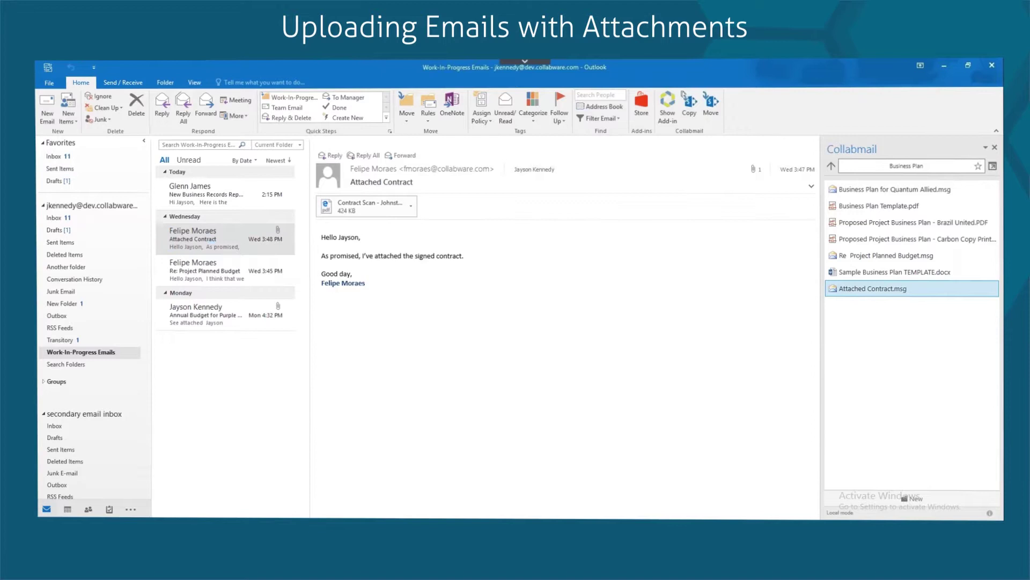
double_click(848, 288)
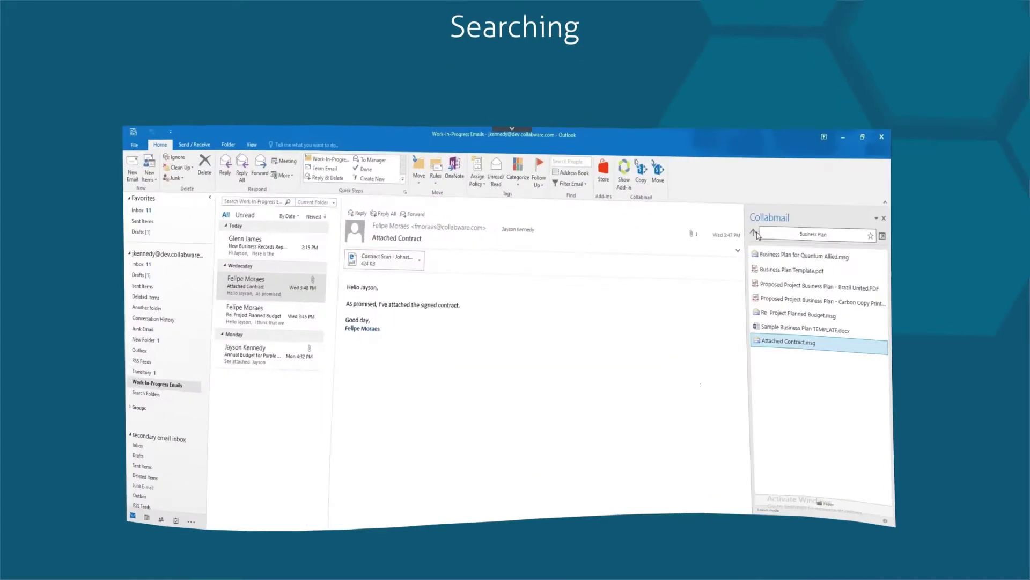
Step: Search the Financial and Strategic Planning site's location box for 'plan'
left_click(830, 167)
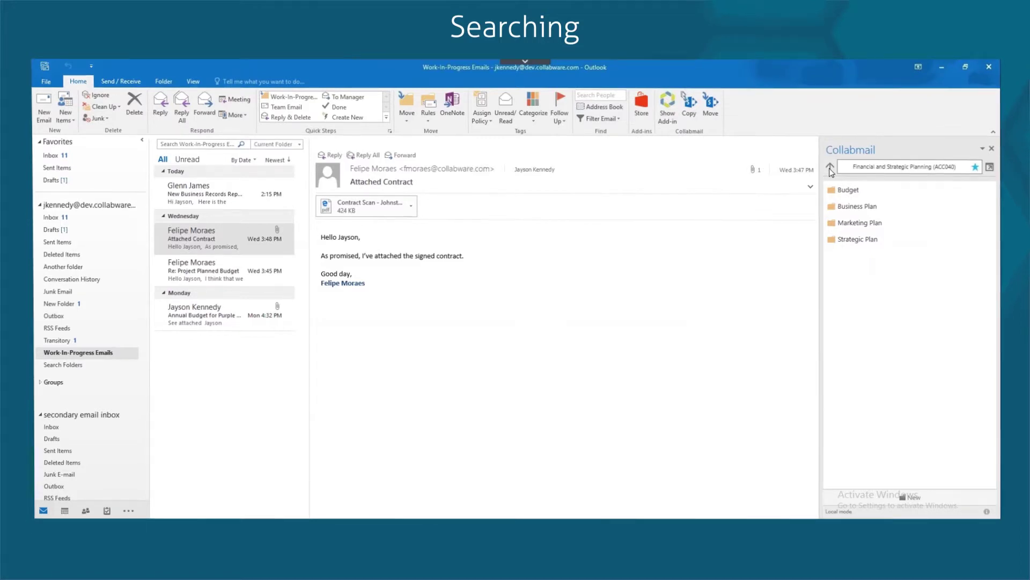
left_click(880, 170)
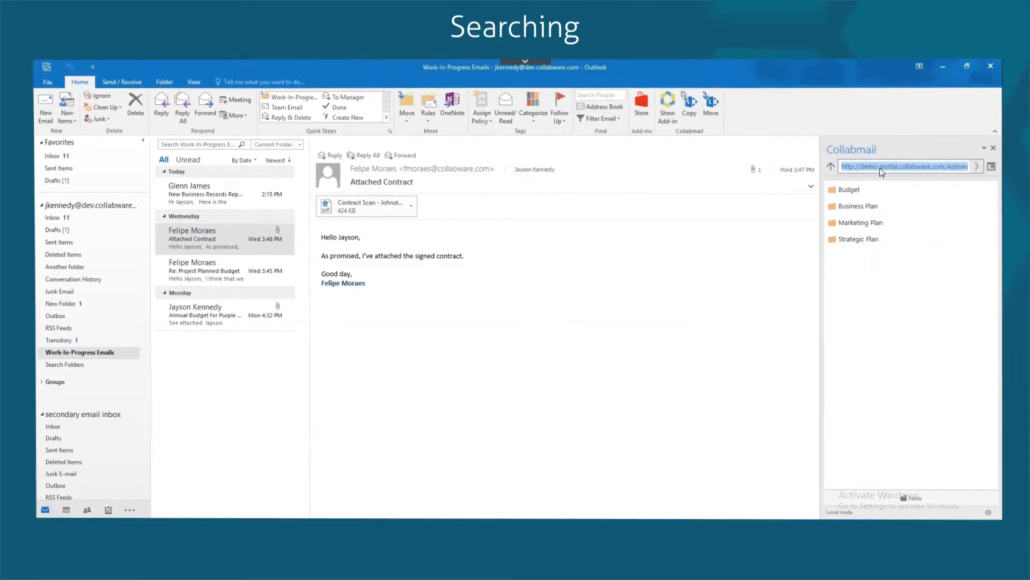
type("plan")
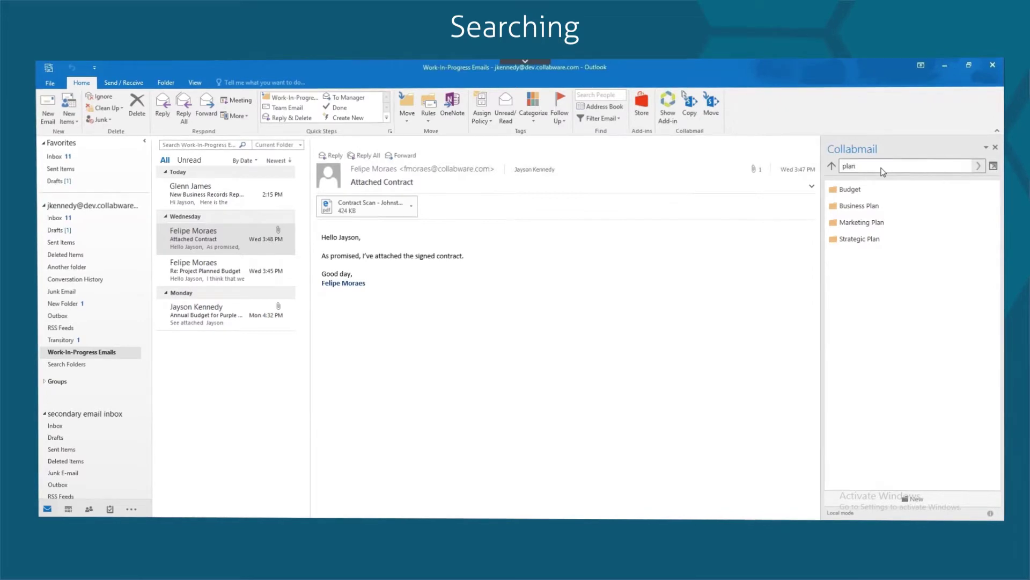
key("Return")
Step: Open Business Plan Template.pdf from the search results
right_click(893, 238)
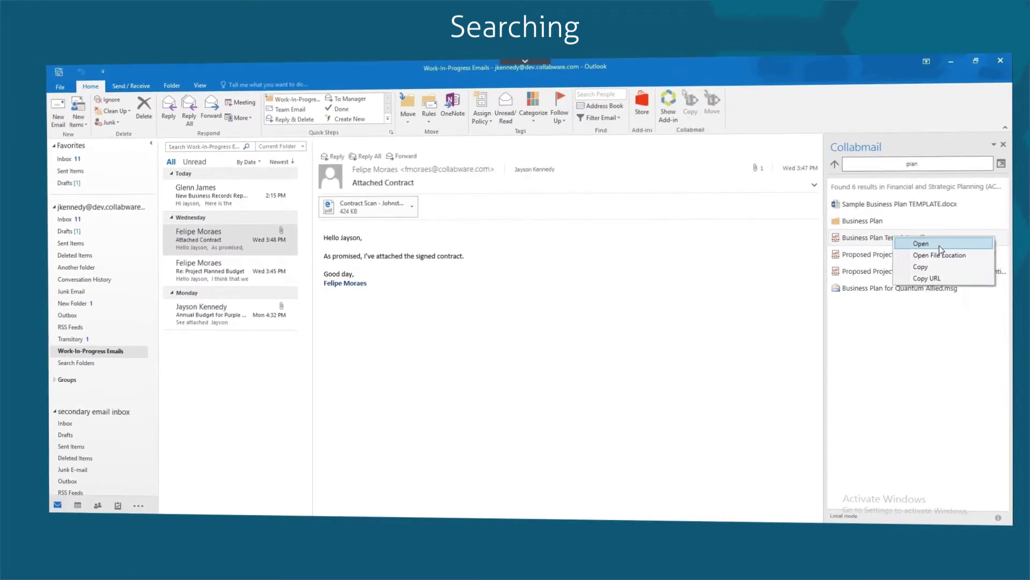
left_click(936, 244)
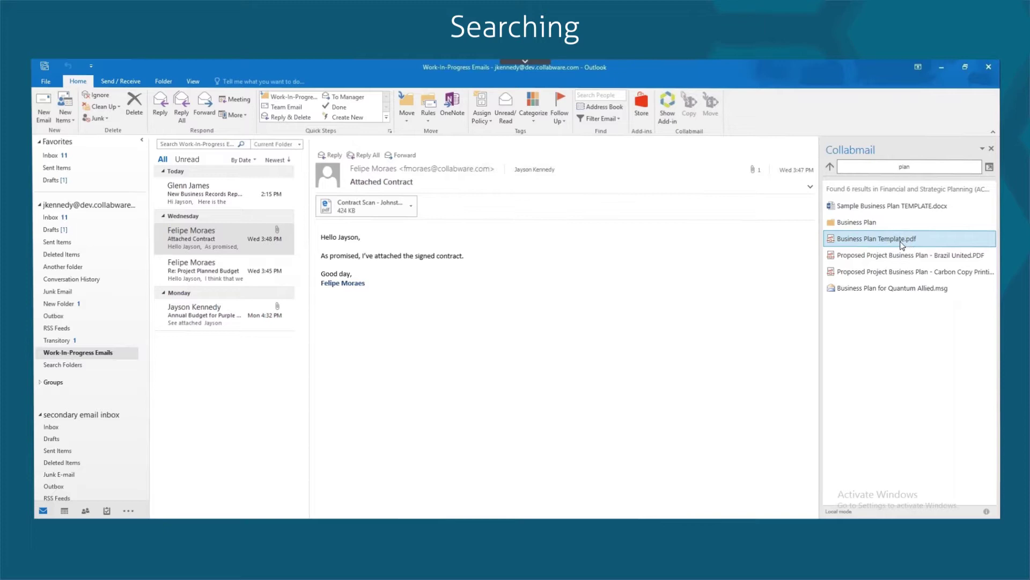
mouse_move(902, 245)
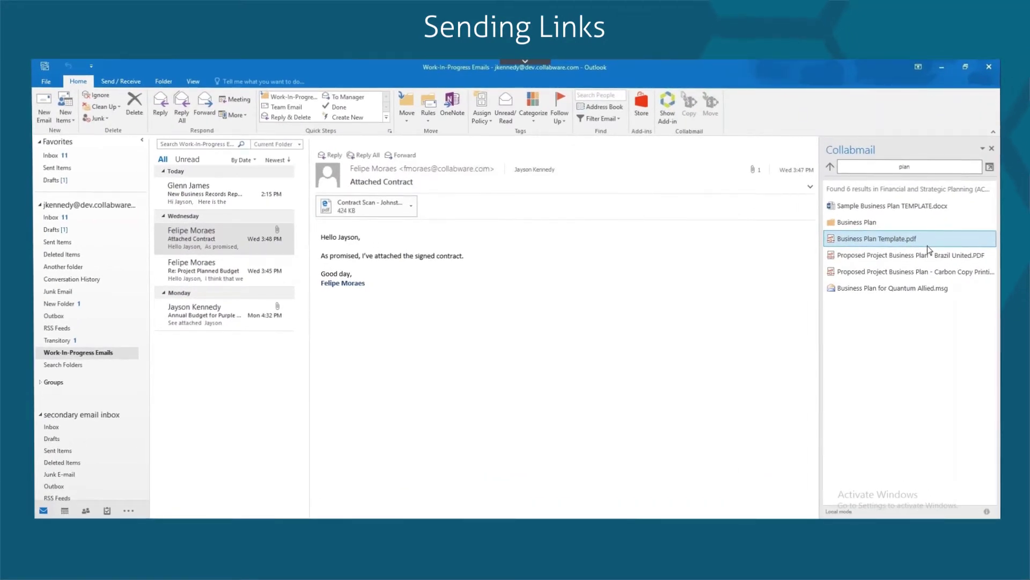
Step: Paste the copied Business Plan Template.pdf URL into the Sample Business Plan email body and send it
right_click(888, 238)
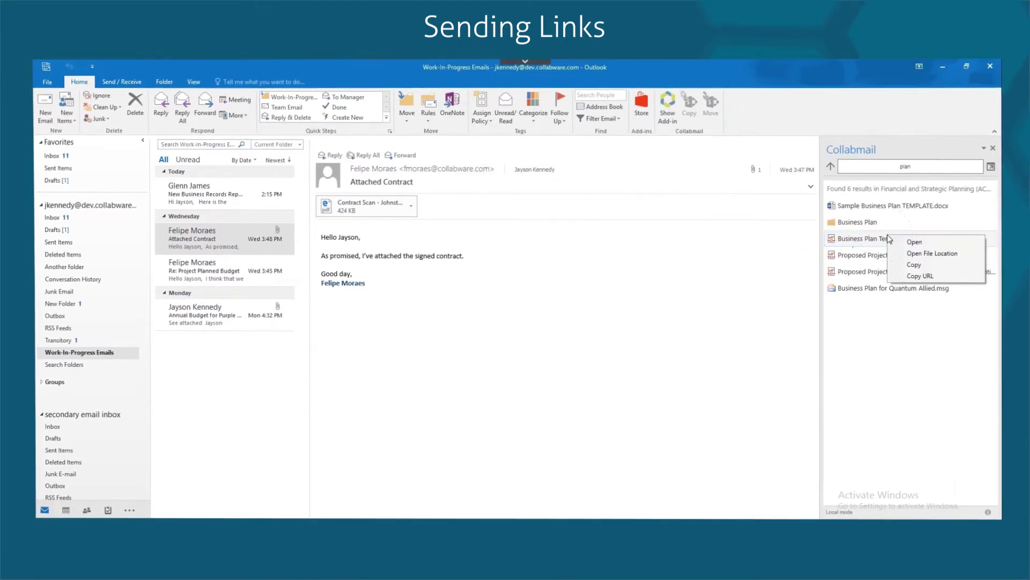
left_click(920, 276)
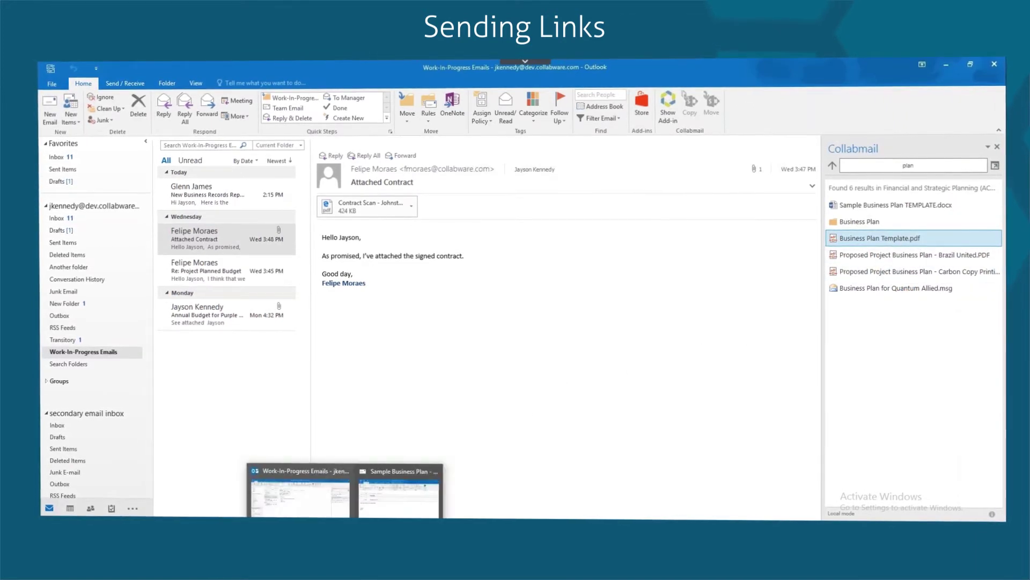
left_click(387, 499)
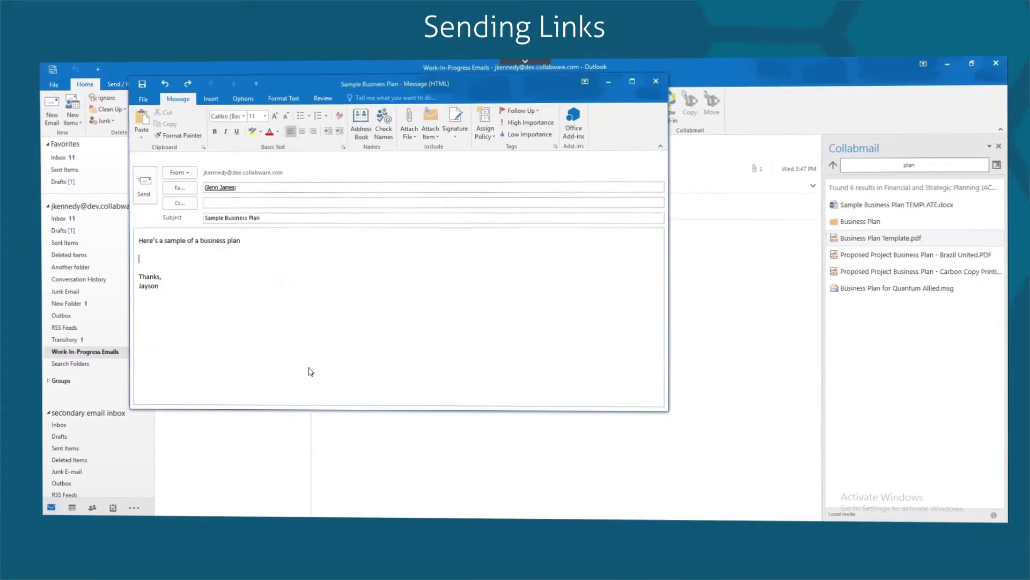
left_click(191, 261)
right_click(191, 262)
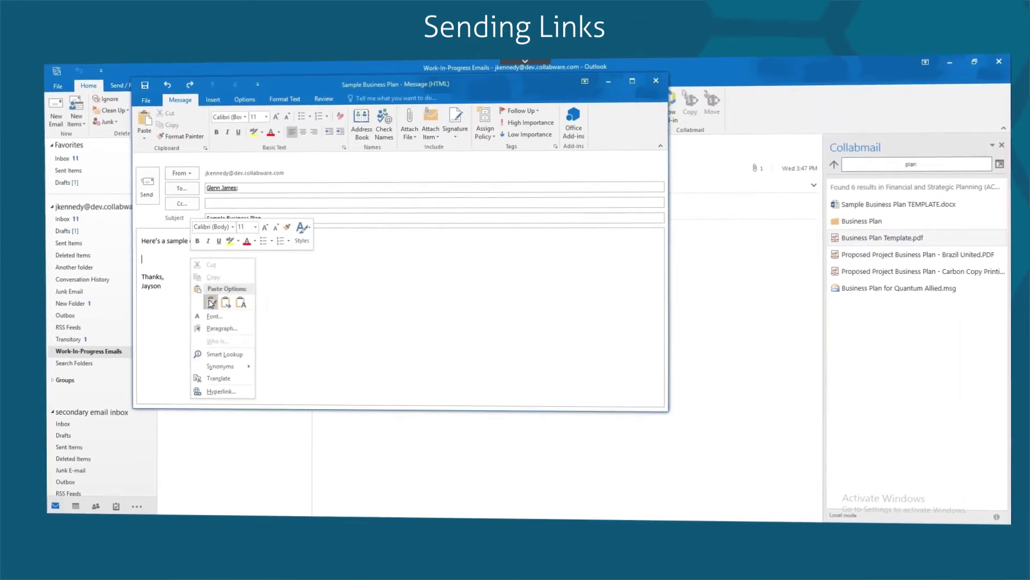
left_click(208, 300)
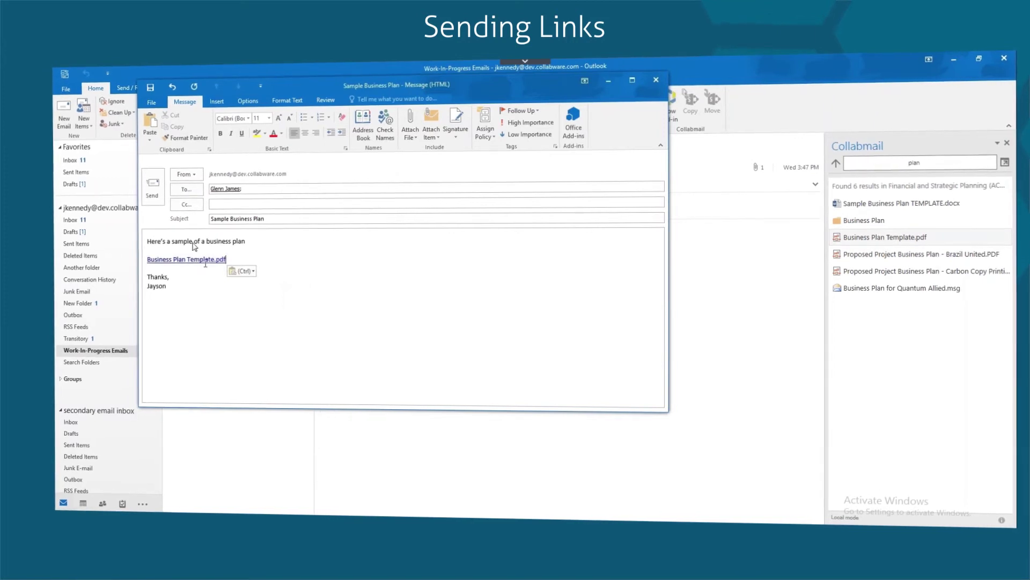
left_click(156, 188)
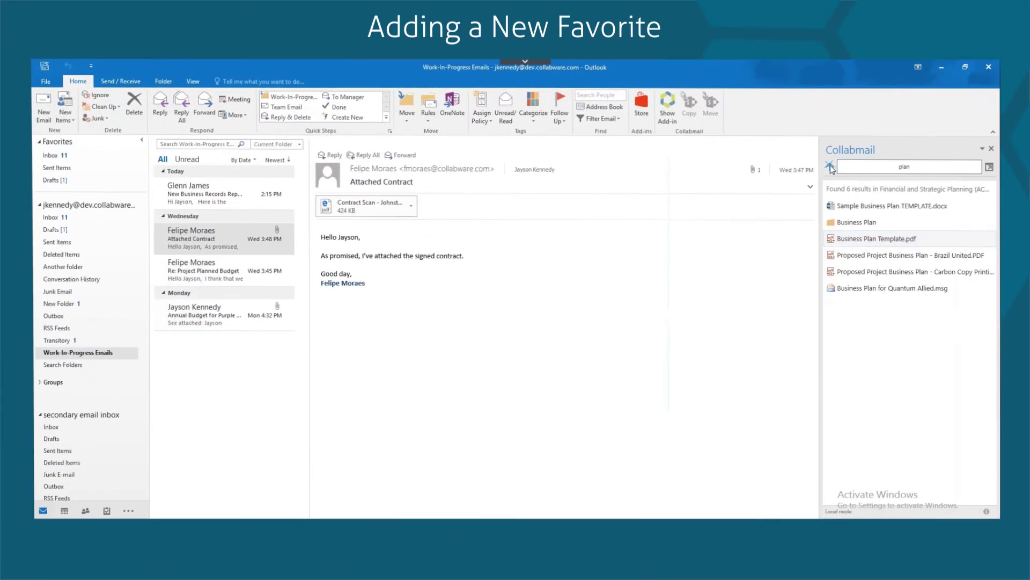
Step: Add the Marketing Plan folder to Favorites, then return home and collapse the Recent sites list
left_click(850, 199)
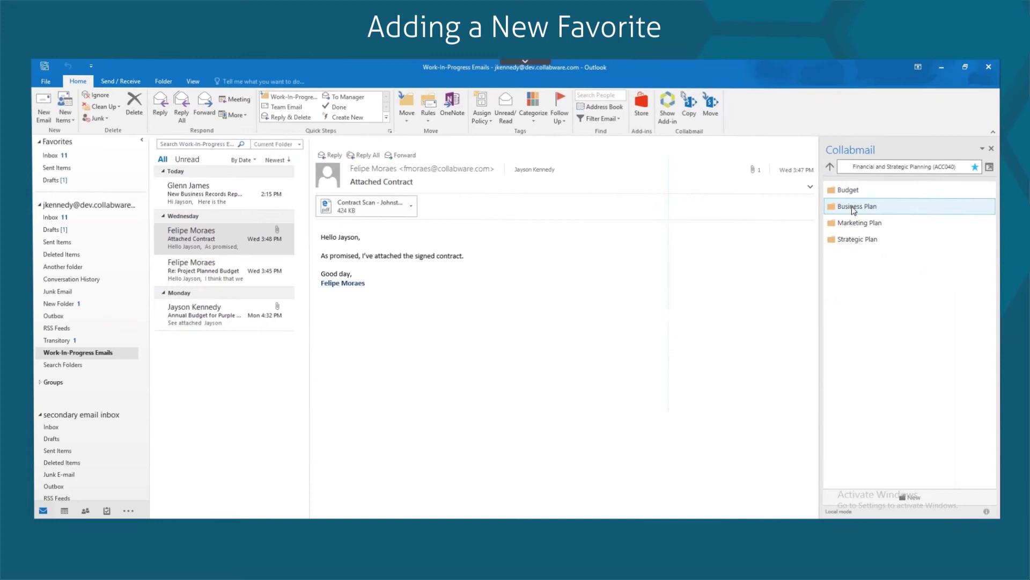
left_click(856, 223)
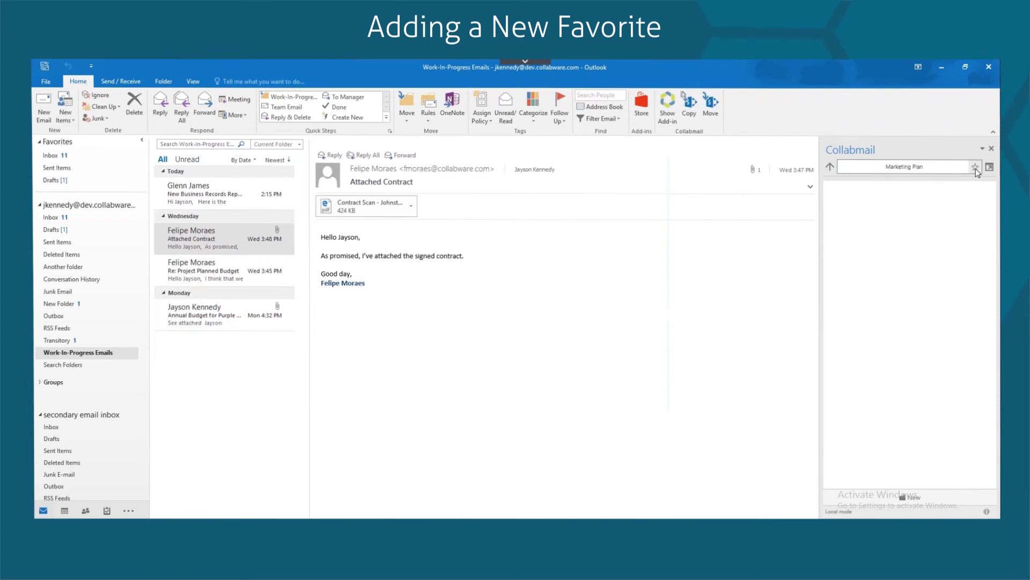
left_click(976, 168)
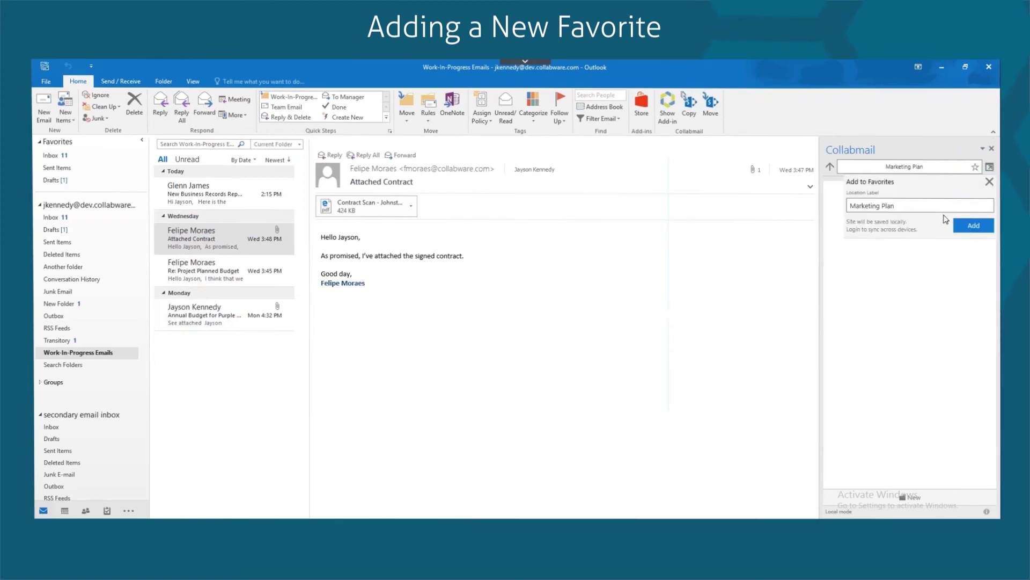
left_click(962, 232)
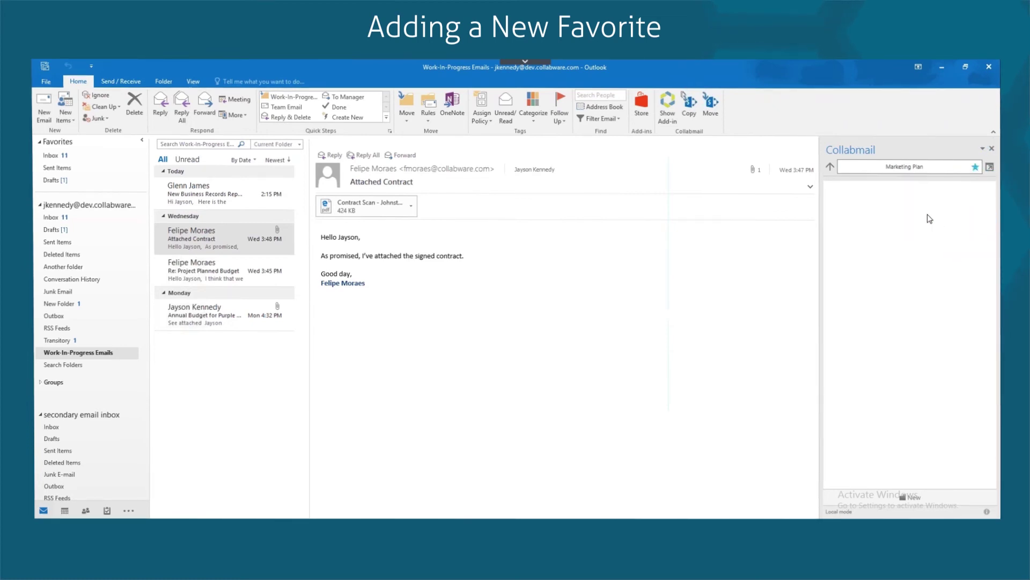
left_click(830, 168)
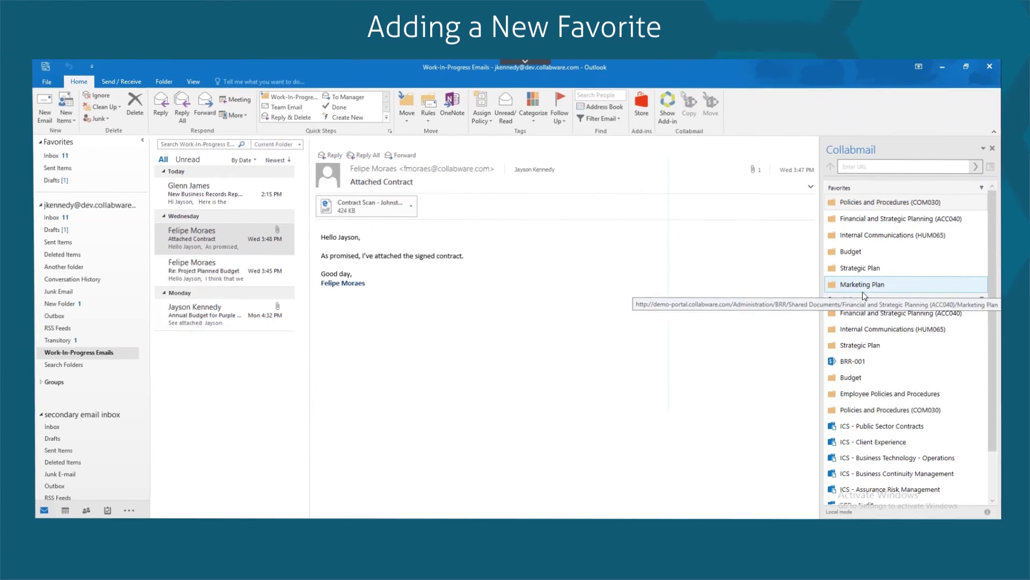
left_click(848, 299)
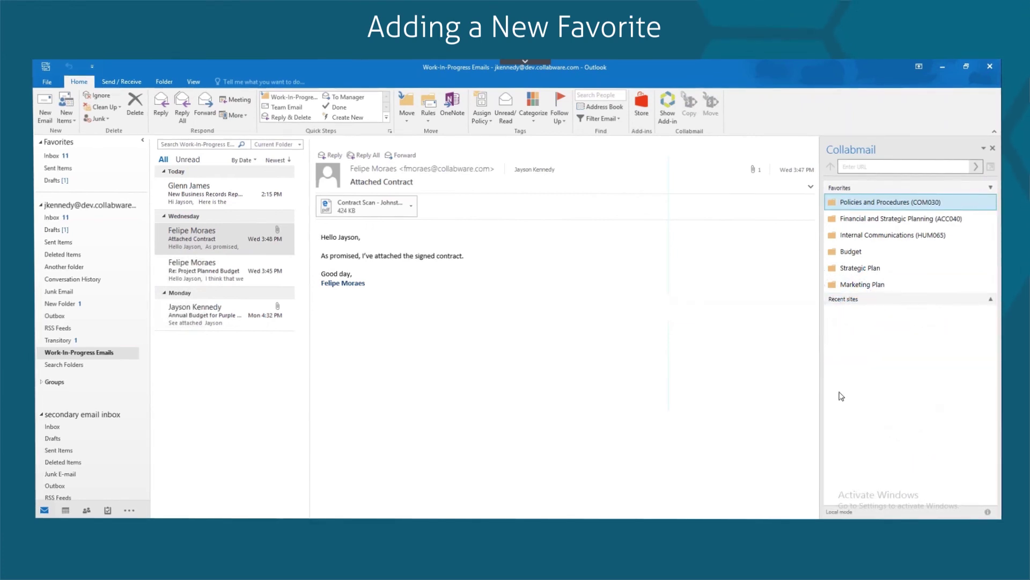